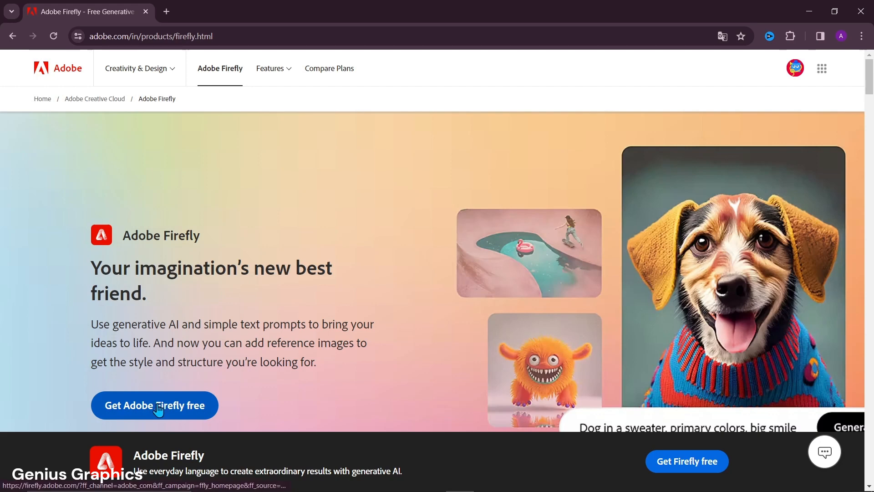
Open Firefly and generate from the prompt "Big bang universe explosion, supernova blast, made out of colorful bath soaps, super detailed".
{"action": "left_click", "coordinate": [158, 405]}
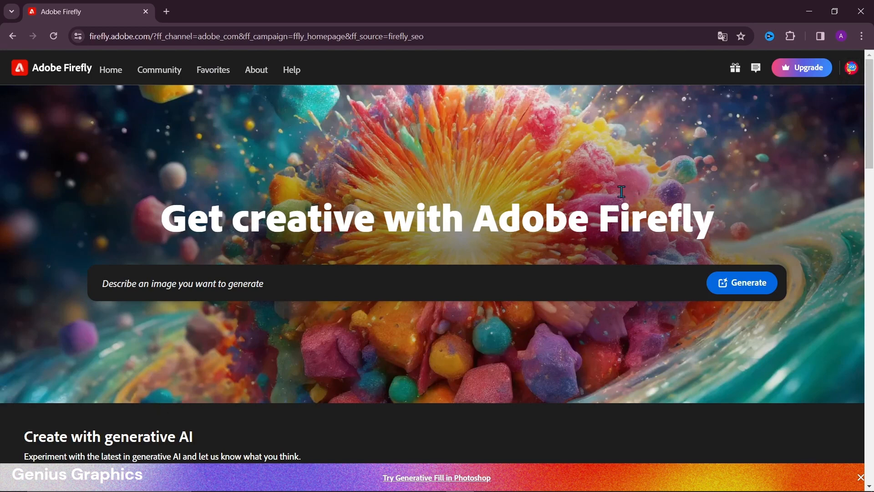
{"action": "type", "text": "Big bang universe explosion, supernova blast, made out of colorful bath soaps, super detailed"}
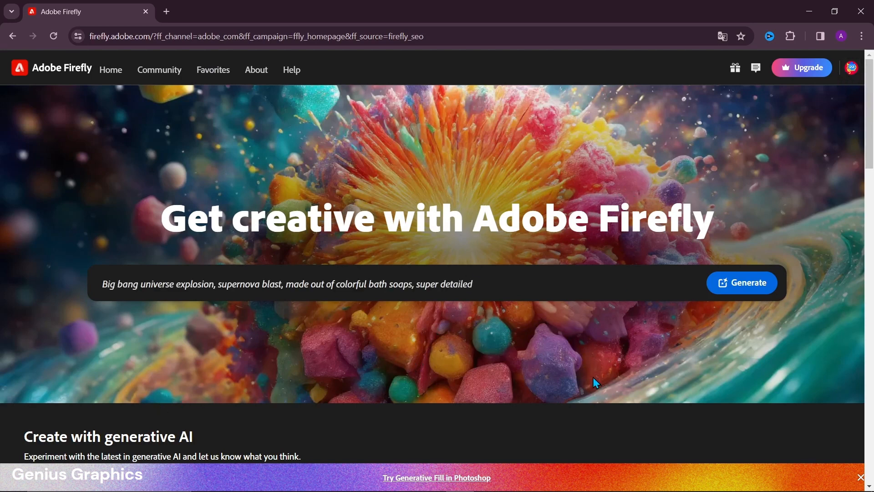
{"action": "left_click", "coordinate": [736, 286]}
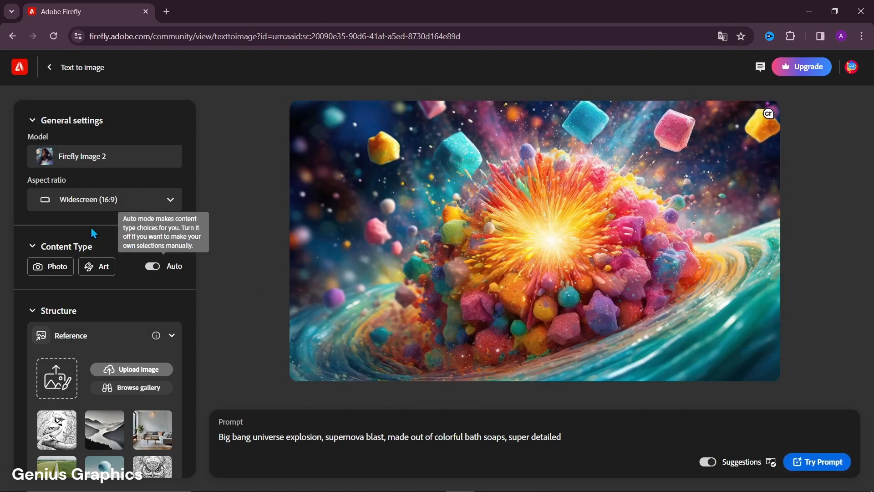
Set the aspect ratio to Square (1:1) and the content type to Photo, checking its photo settings.
{"action": "left_click", "coordinate": [107, 205]}
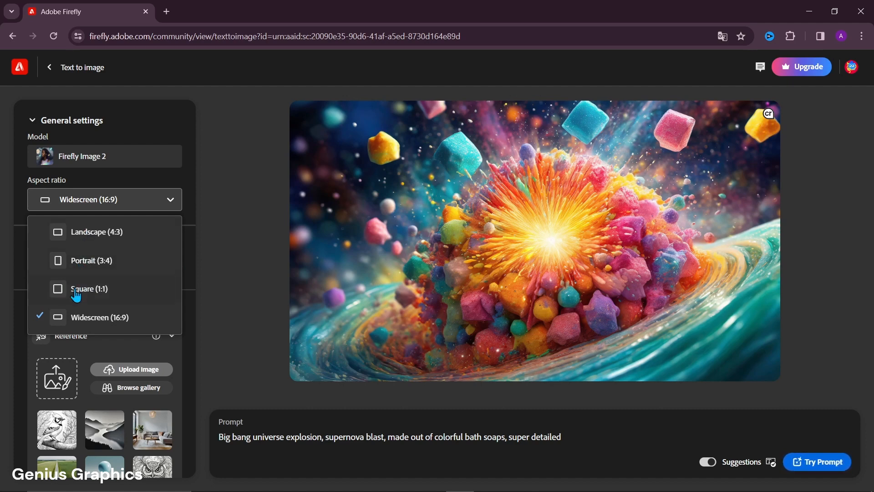
{"action": "left_click", "coordinate": [60, 289]}
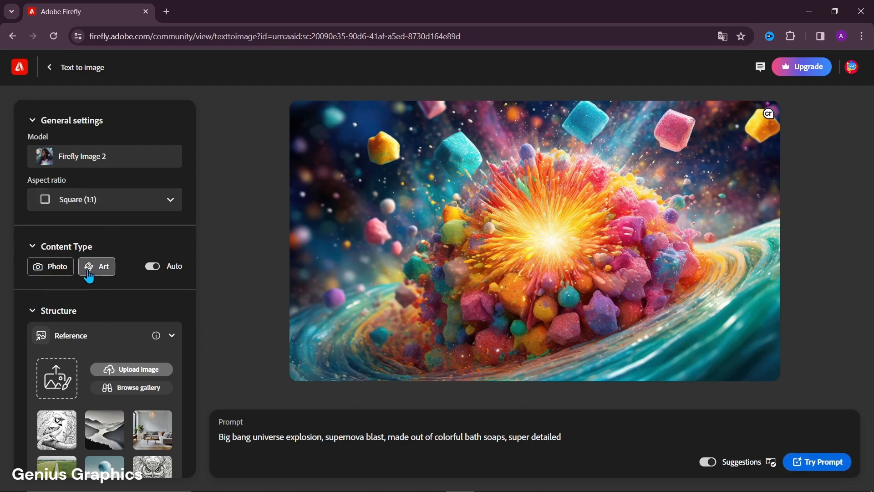
{"action": "left_click", "coordinate": [58, 271]}
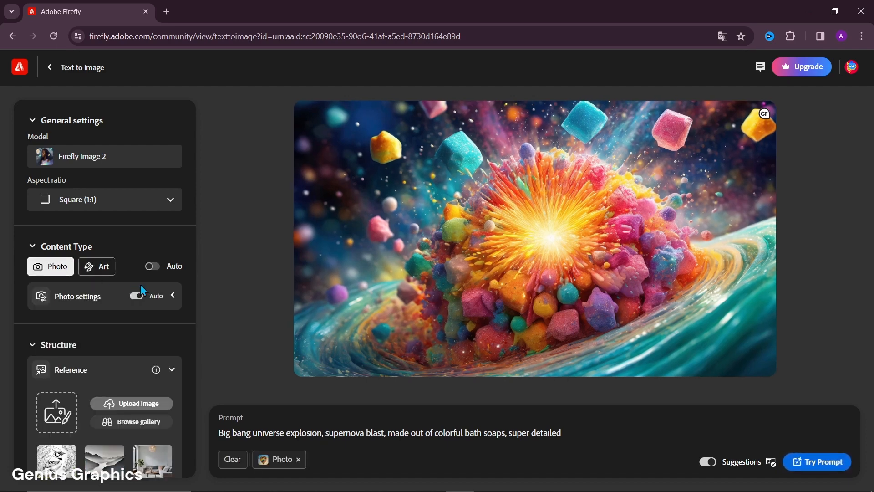
{"action": "left_click", "coordinate": [174, 296]}
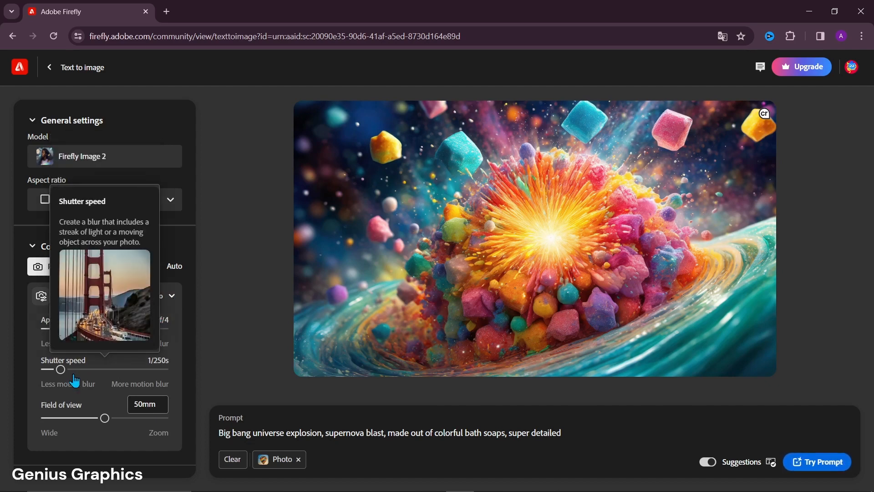
{"action": "mouse_move", "coordinate": [71, 425]}
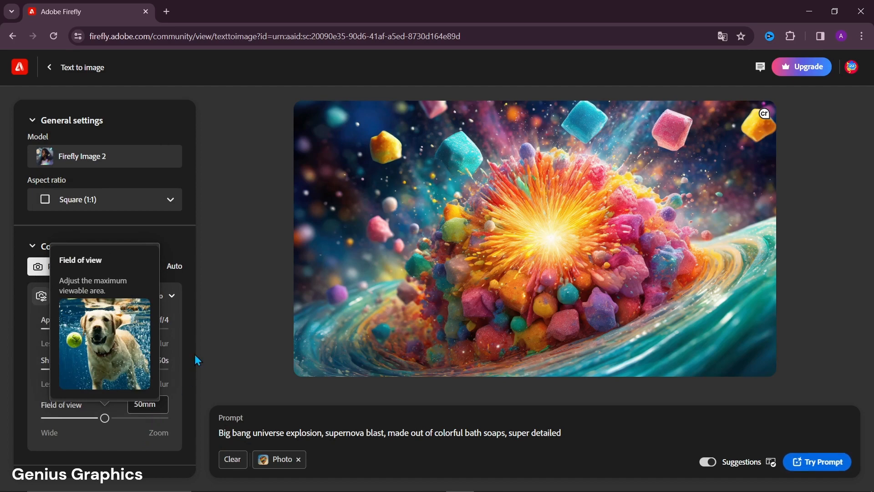
{"action": "left_click", "coordinate": [168, 297]}
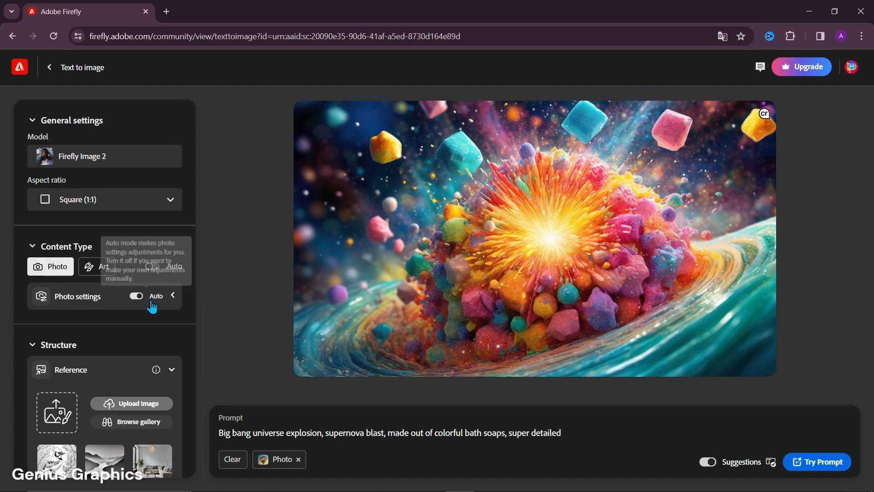
Replace the prompt with "Girl holding bulb in her hand, watching the bulbs; concept of creativity and innovation", completing it from the suggestions.
{"action": "scroll", "coordinate": [144, 332], "scroll_direction": "down", "scroll_amount": 1}
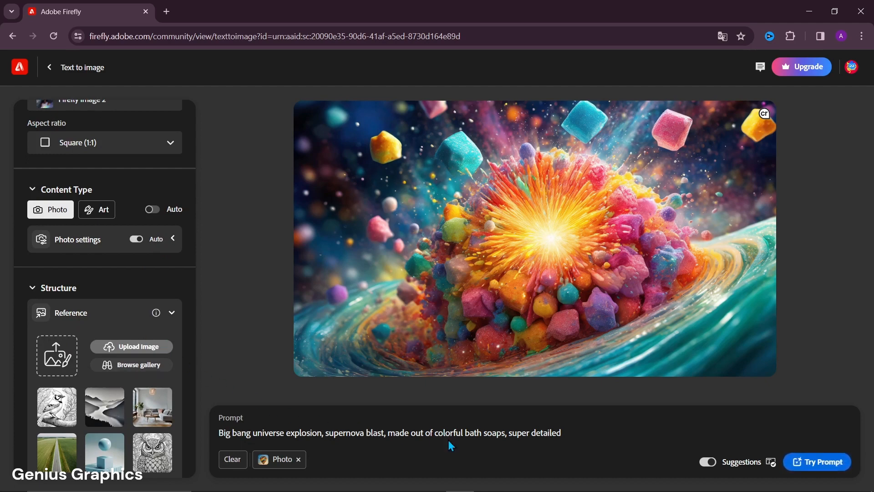
{"action": "left_click_drag", "start_coordinate": [565, 431], "coordinate": [218, 437]}
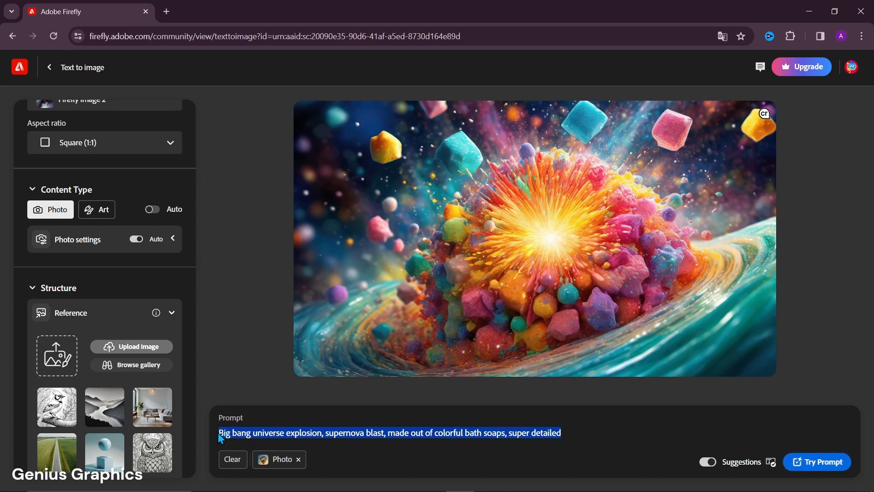
{"action": "key", "text": "BackSpace"}
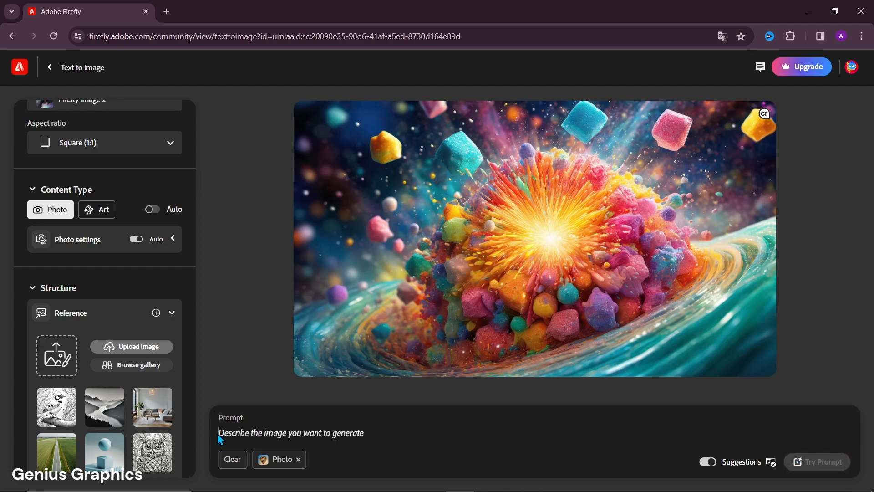
{"action": "type", "text": "Girl "}
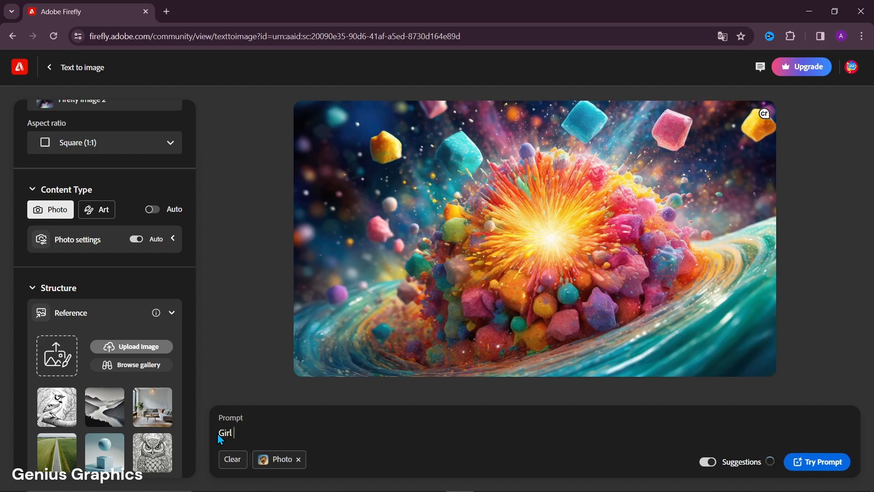
{"action": "type", "text": "holding bulb"}
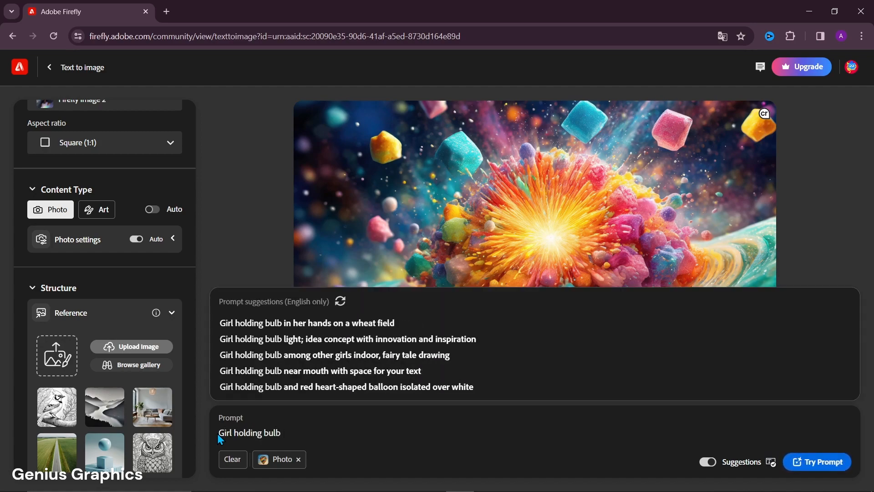
{"action": "type", "text": " in her hand"}
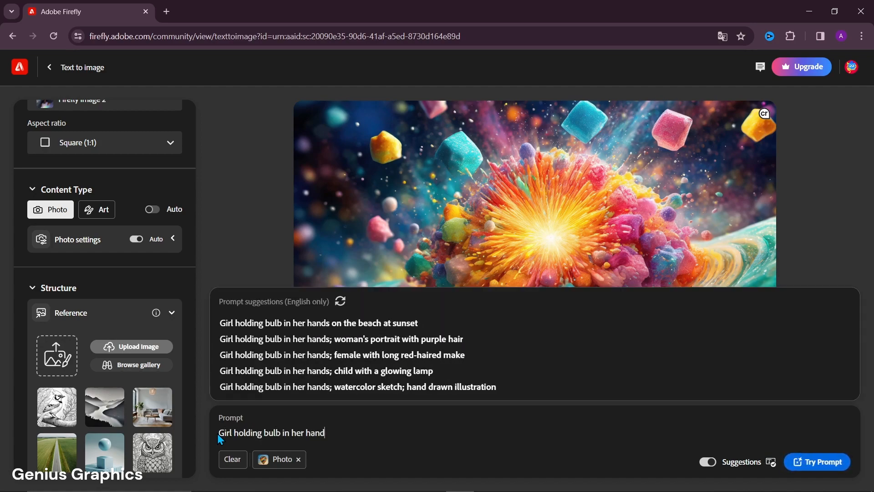
{"action": "type", "text": ", watching the bul"}
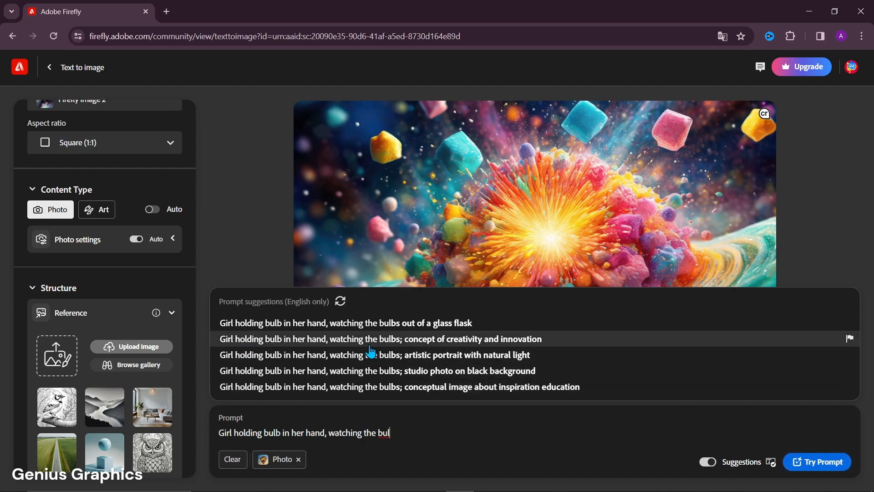
{"action": "left_click", "coordinate": [331, 346]}
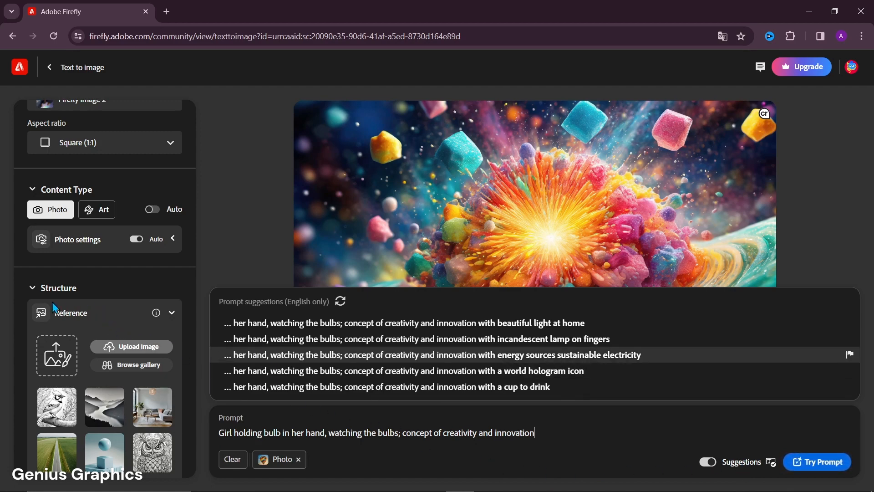
{"action": "left_click", "coordinate": [40, 294]}
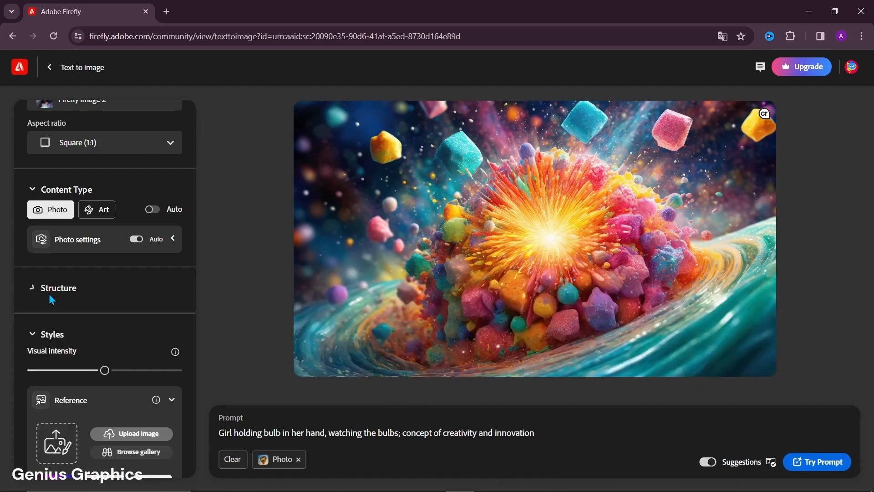
{"action": "left_click", "coordinate": [31, 289]}
{"action": "scroll", "coordinate": [59, 293], "scroll_direction": "down", "scroll_amount": 1}
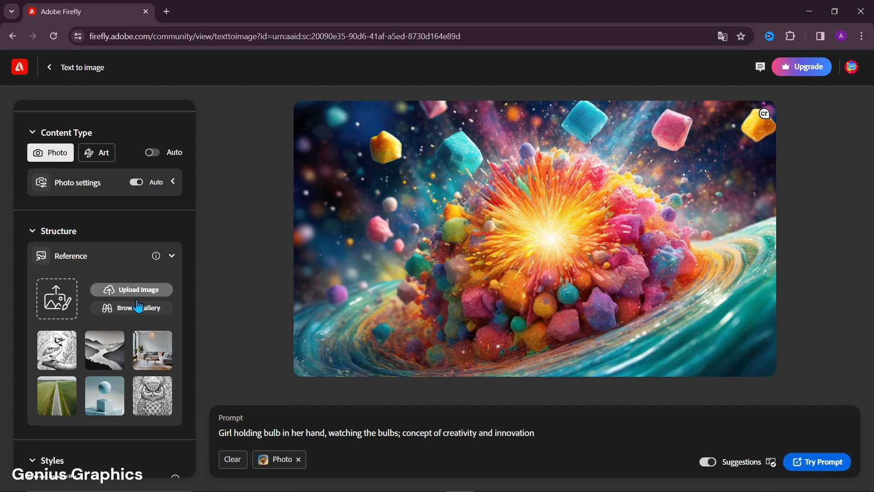
{"action": "left_click", "coordinate": [129, 311]}
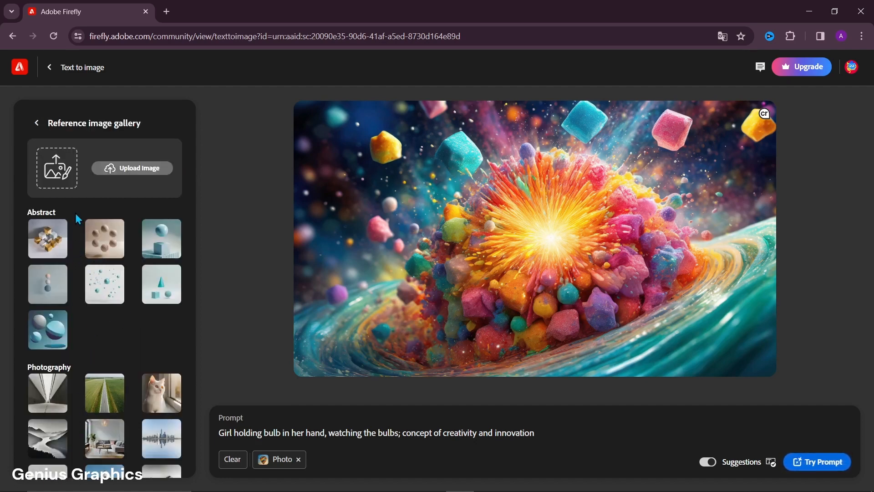
{"action": "left_click", "coordinate": [37, 123]}
{"action": "scroll", "coordinate": [101, 353], "scroll_direction": "down", "scroll_amount": 3}
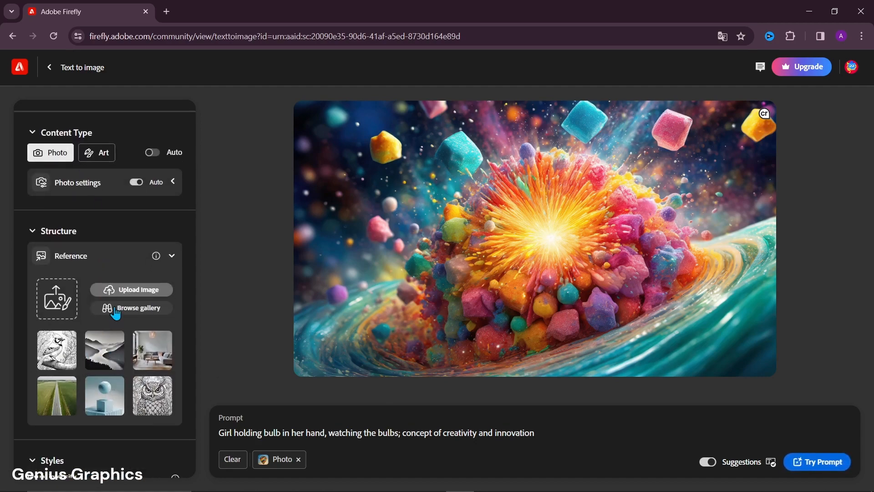
Upload the REFERENCE PNG file as the structure reference, accept the upload notice and raise the reference strength to the maximum.
{"action": "left_click", "coordinate": [122, 291]}
{"action": "left_click", "coordinate": [176, 156]}
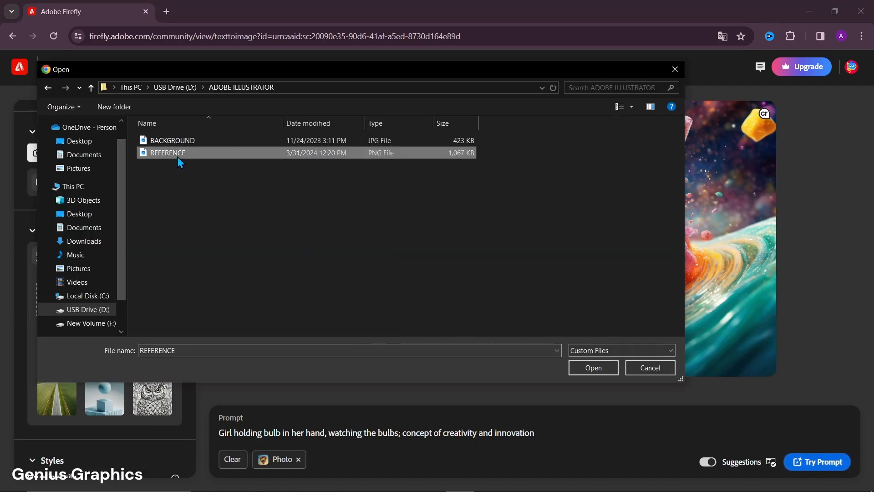
{"action": "left_click", "coordinate": [588, 368]}
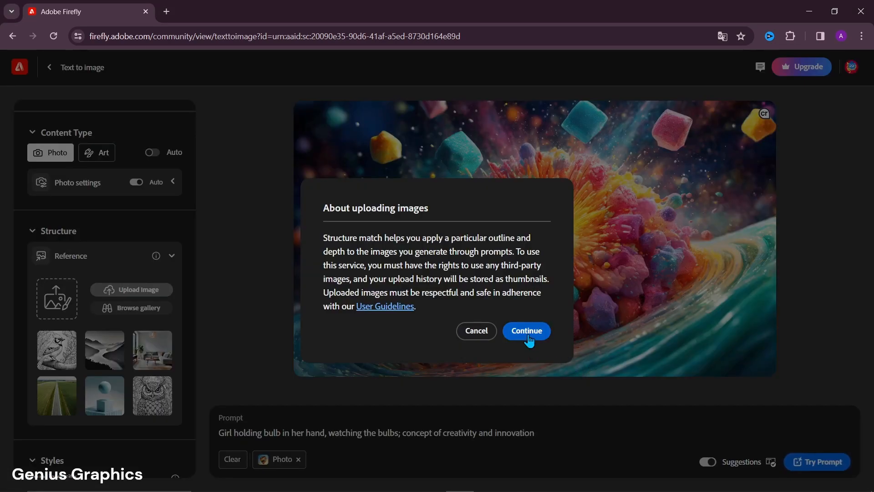
{"action": "left_click", "coordinate": [532, 336]}
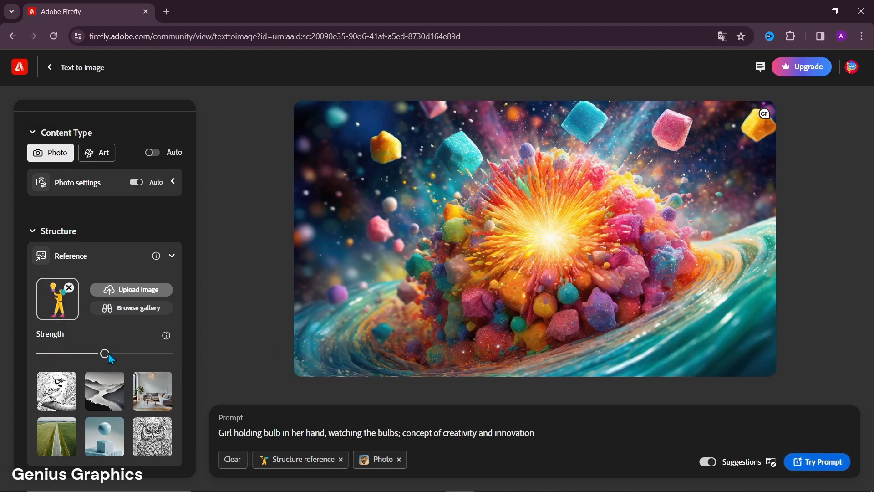
{"action": "scroll", "coordinate": [111, 344], "scroll_direction": "down", "scroll_amount": 3}
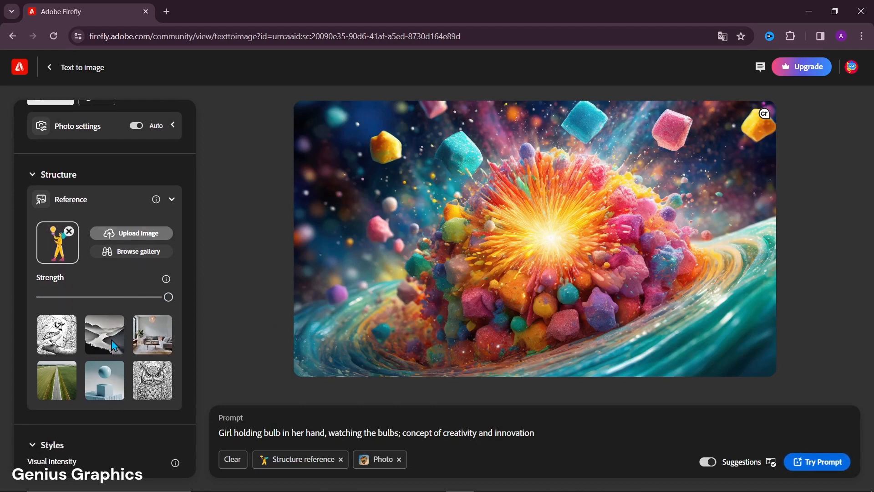
Apply the sample image of pink clouds as the style reference.
{"action": "scroll", "coordinate": [112, 345], "scroll_direction": "down", "scroll_amount": 4}
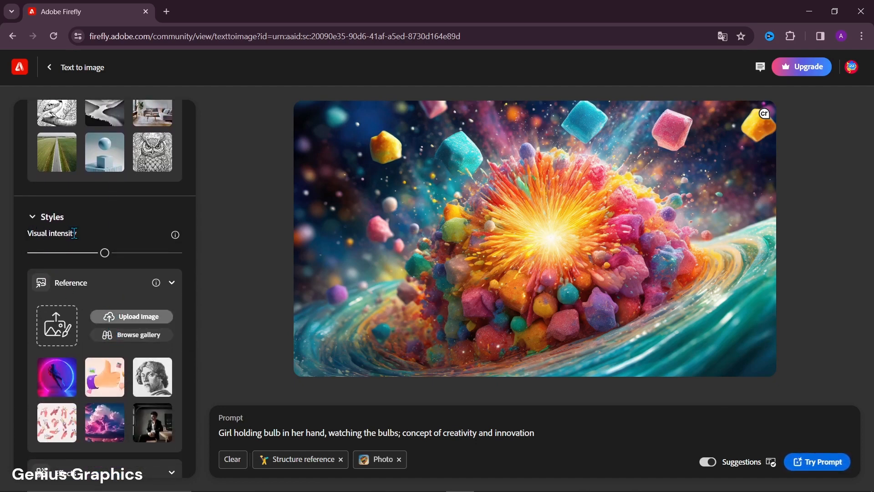
{"action": "scroll", "coordinate": [68, 285], "scroll_direction": "down", "scroll_amount": 1}
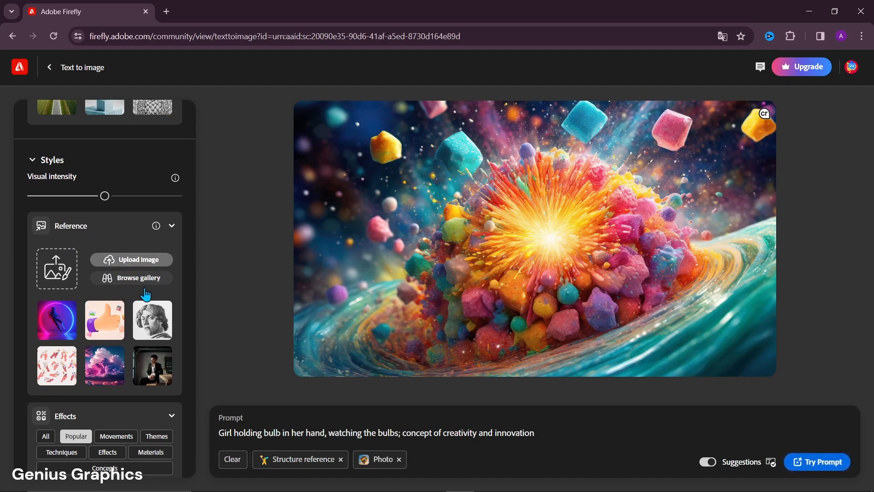
{"action": "left_click", "coordinate": [108, 373]}
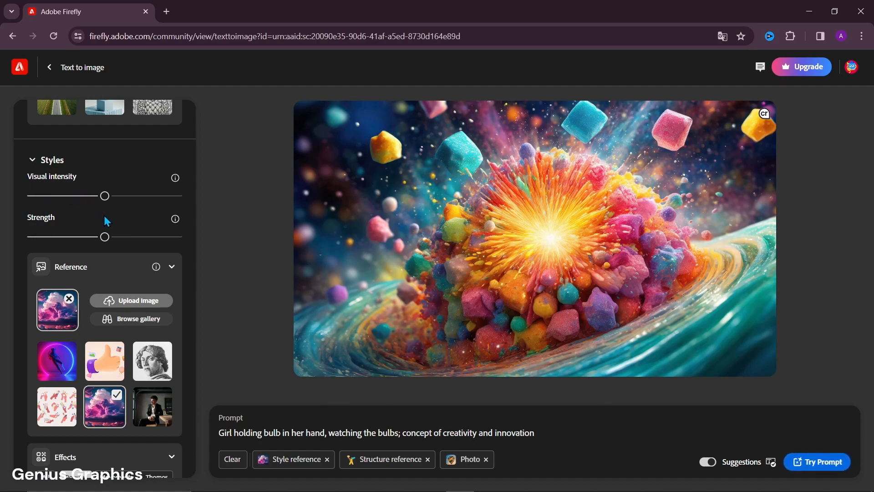
Browse the full list of effects, return to the popular ones and apply the Hyper realistic effect.
{"action": "scroll", "coordinate": [114, 225], "scroll_direction": "down", "scroll_amount": 5}
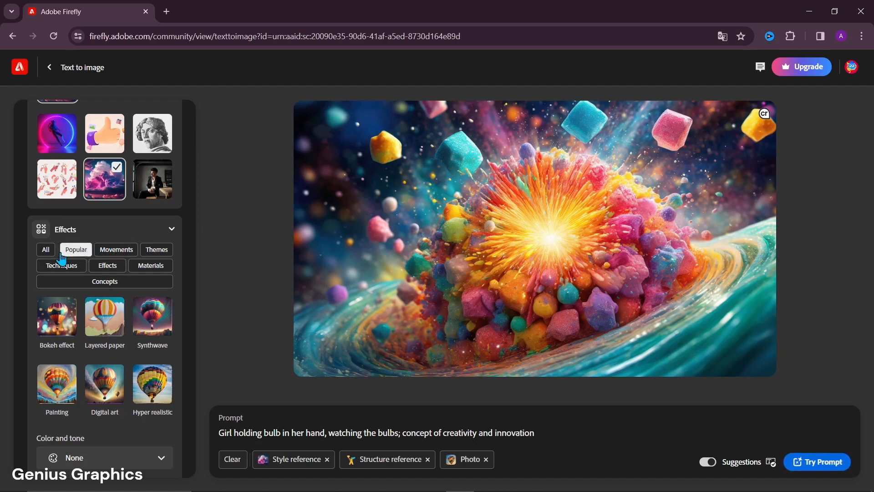
{"action": "left_click", "coordinate": [46, 249]}
{"action": "scroll", "coordinate": [85, 351], "scroll_direction": "down", "scroll_amount": 1}
{"action": "scroll", "coordinate": [85, 351], "scroll_direction": "down", "scroll_amount": 8}
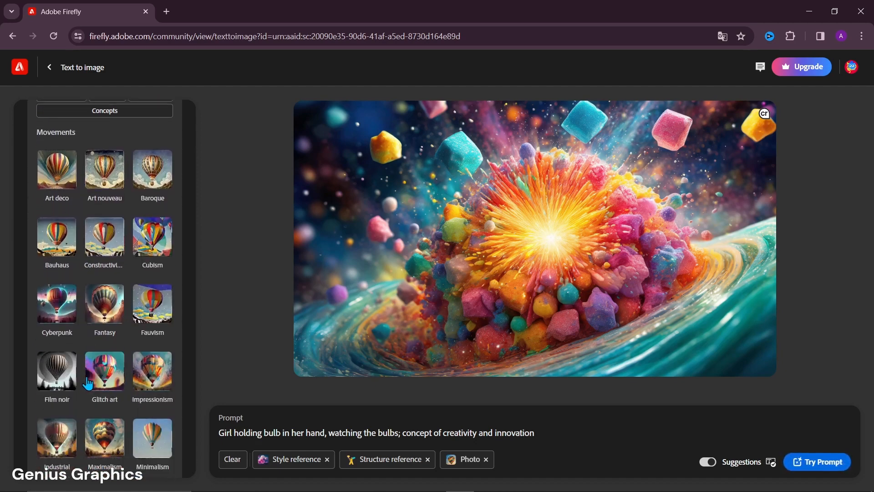
{"action": "scroll", "coordinate": [96, 382], "scroll_direction": "up", "scroll_amount": 9}
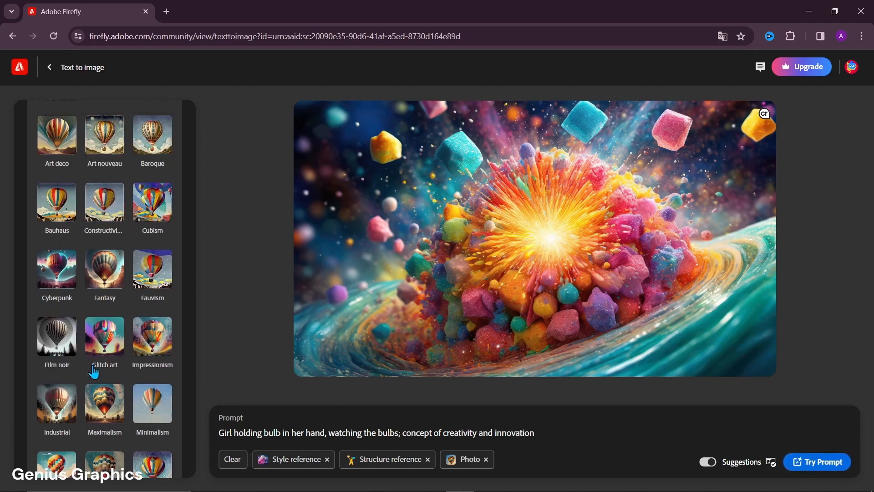
{"action": "left_click", "coordinate": [84, 254]}
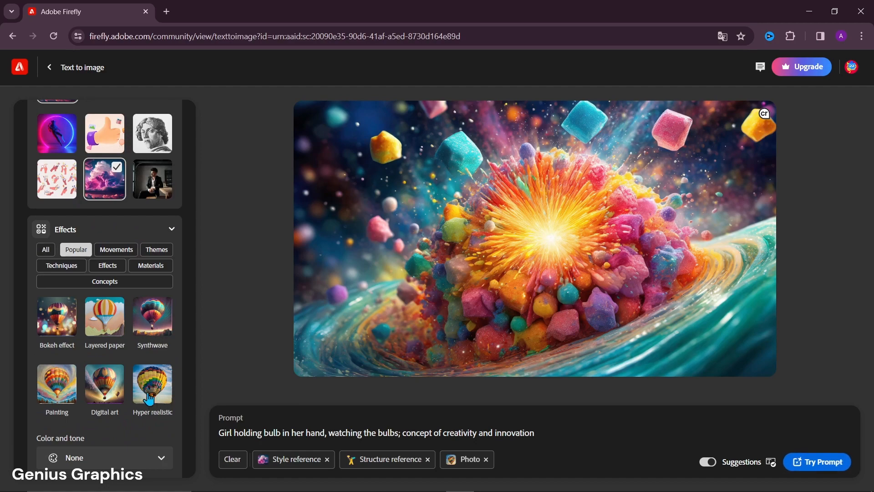
{"action": "left_click", "coordinate": [147, 400]}
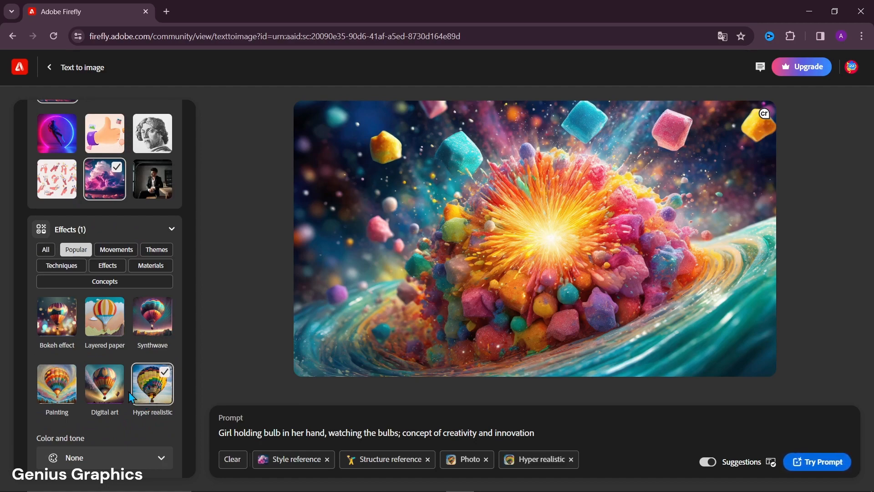
Set color and tone to Vibrant colors, lighting to Studio light and camera angle to Wide angle, and generate the images.
{"action": "scroll", "coordinate": [114, 394], "scroll_direction": "down", "scroll_amount": 2}
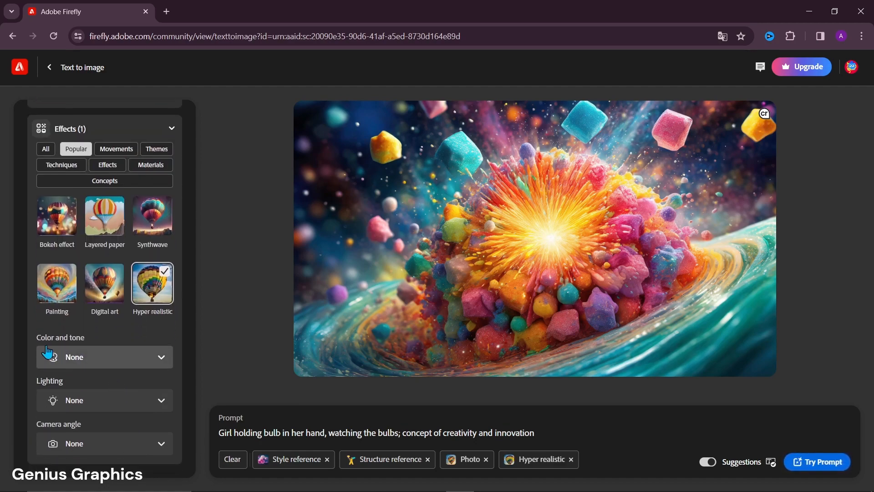
{"action": "left_click", "coordinate": [79, 362]}
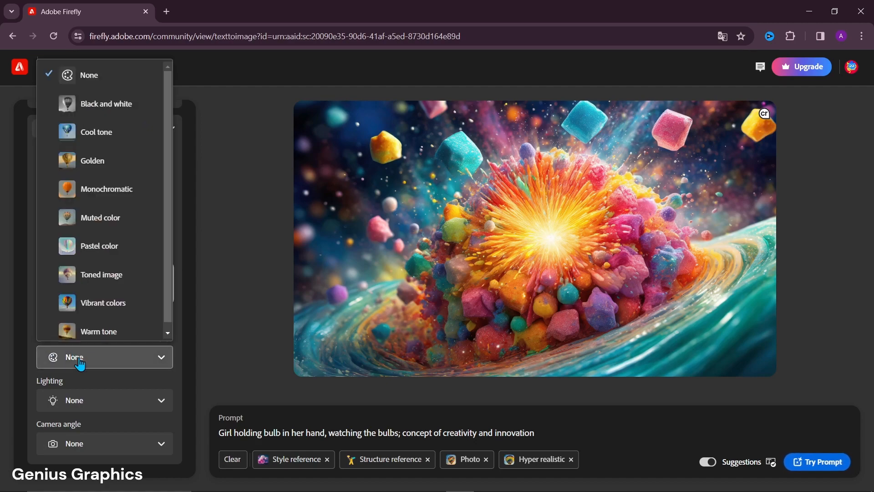
{"action": "left_click", "coordinate": [99, 307]}
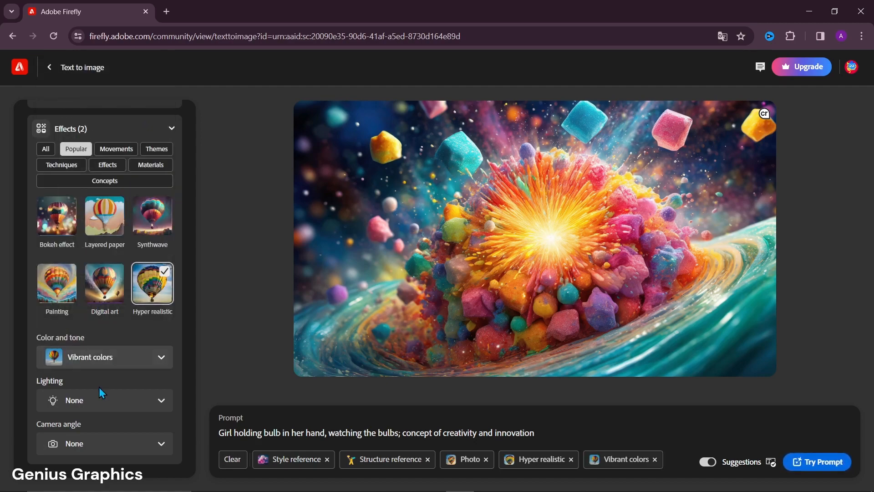
{"action": "left_click", "coordinate": [64, 400]}
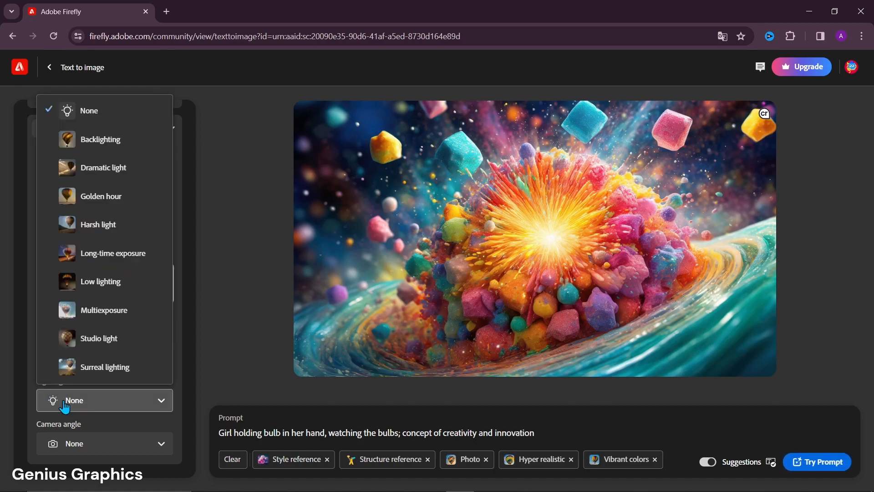
{"action": "left_click", "coordinate": [96, 348]}
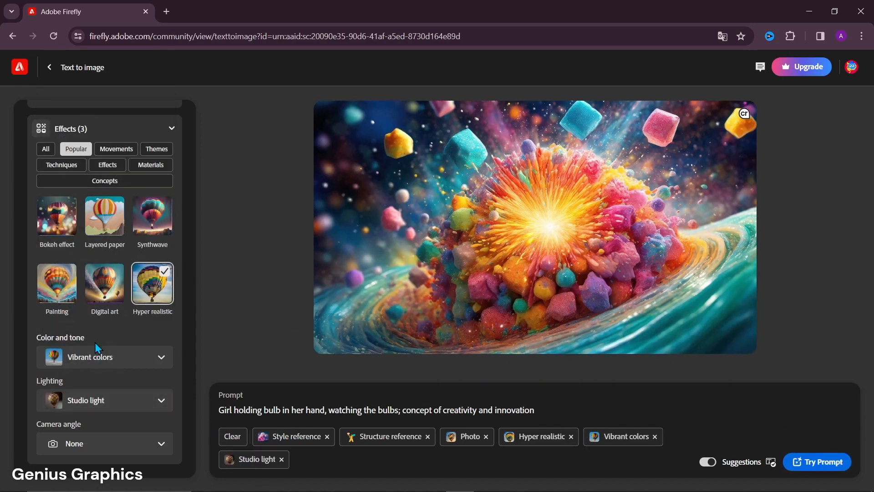
{"action": "left_click", "coordinate": [110, 450]}
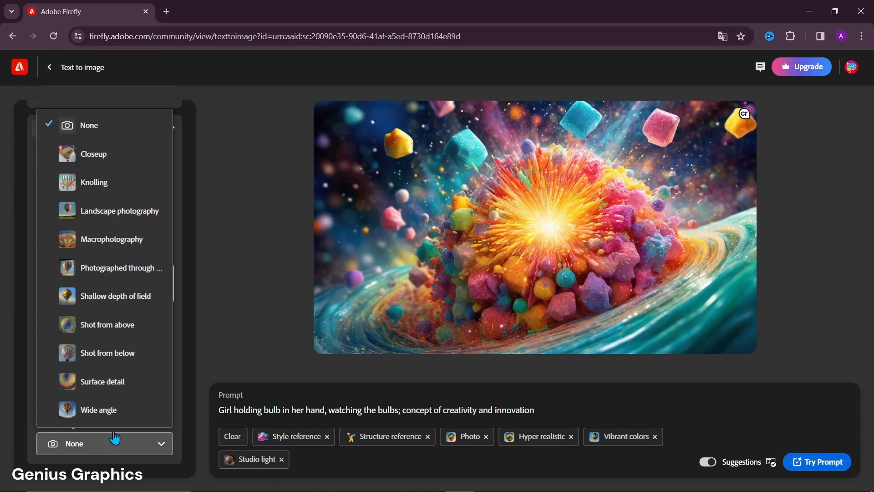
{"action": "left_click", "coordinate": [110, 414]}
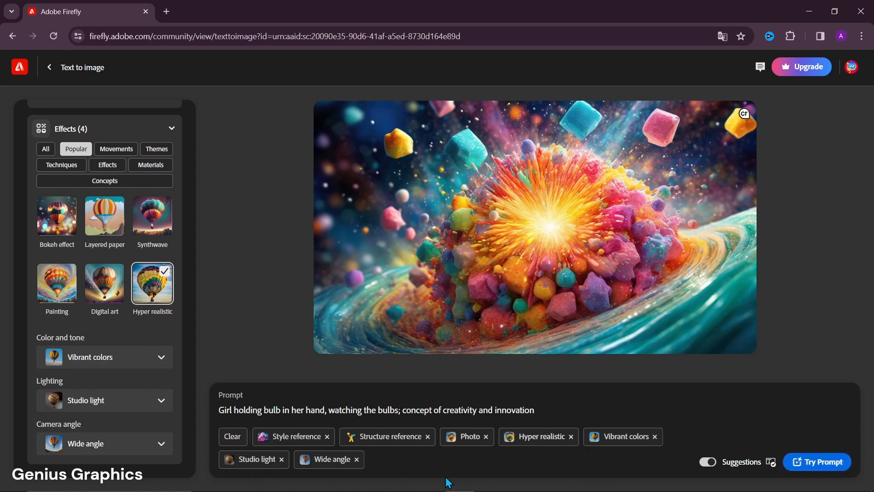
{"action": "left_click", "coordinate": [815, 463]}
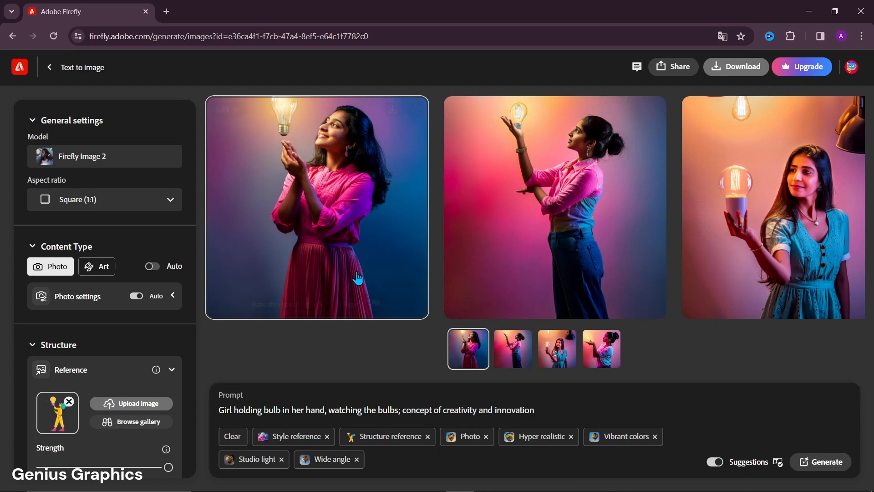
Examine the generated images one by one in the enlarged view, revisit the first one and return to the results overview.
{"action": "left_click", "coordinate": [356, 272]}
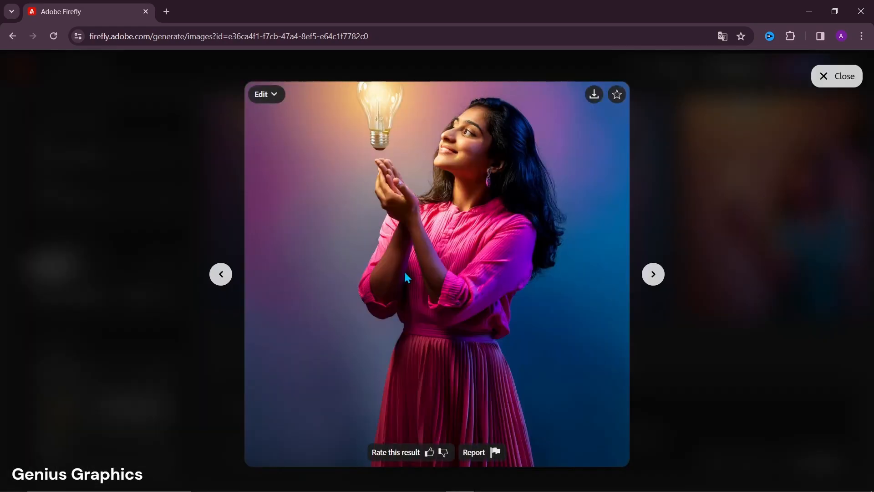
{"action": "left_click", "coordinate": [654, 274]}
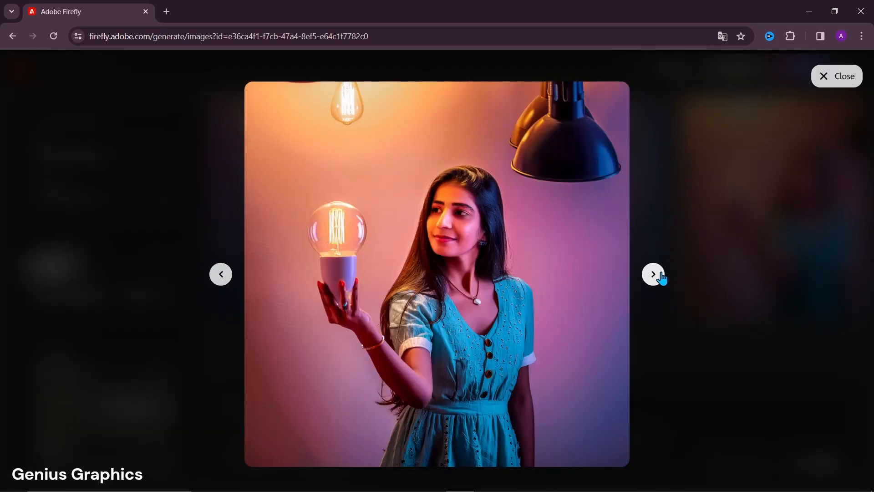
{"action": "left_click", "coordinate": [661, 276]}
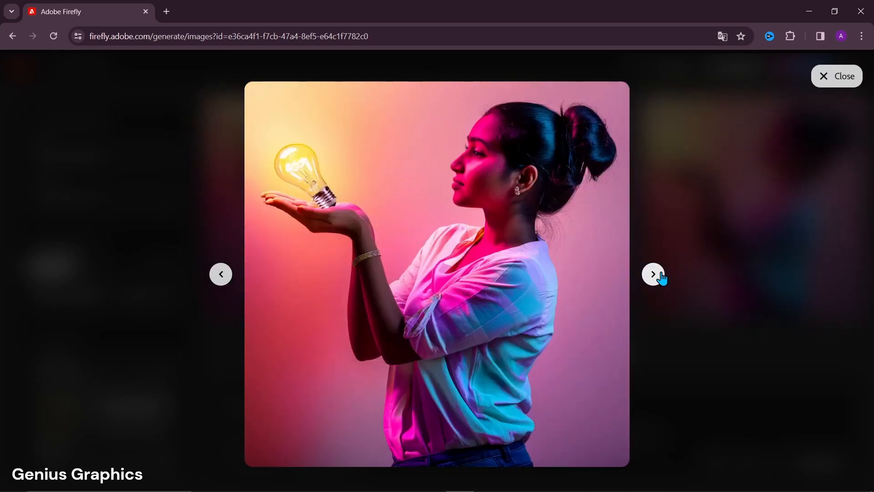
{"action": "left_click", "coordinate": [661, 276]}
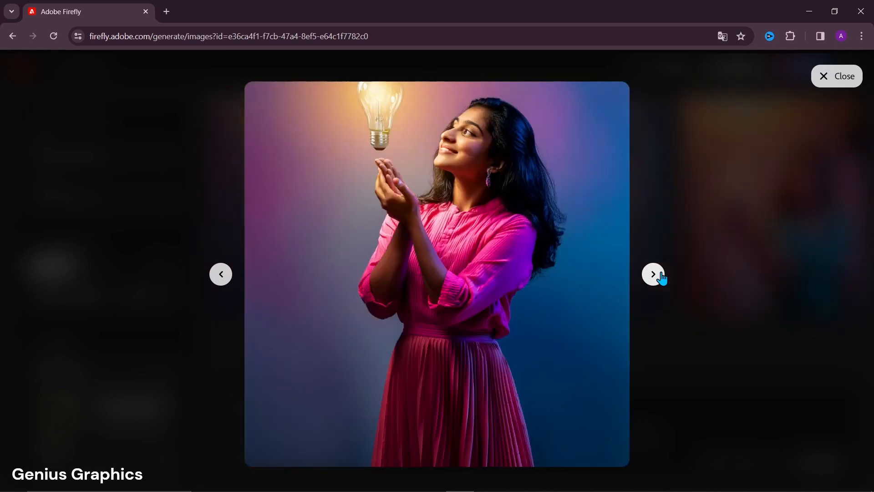
{"action": "left_click", "coordinate": [688, 351]}
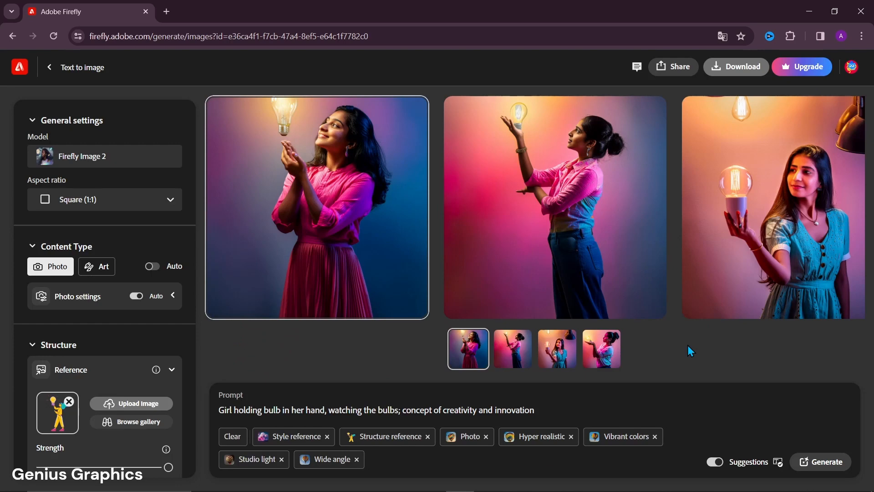
{"action": "left_click", "coordinate": [368, 276]}
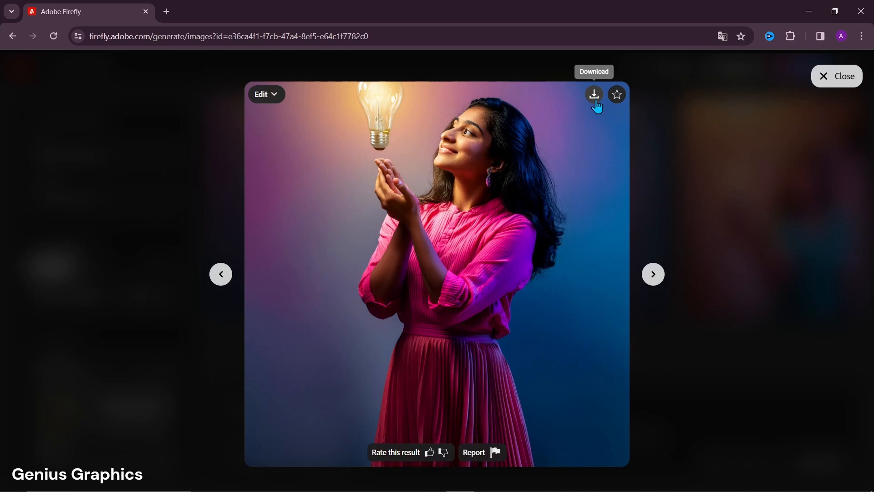
{"action": "left_click", "coordinate": [742, 356]}
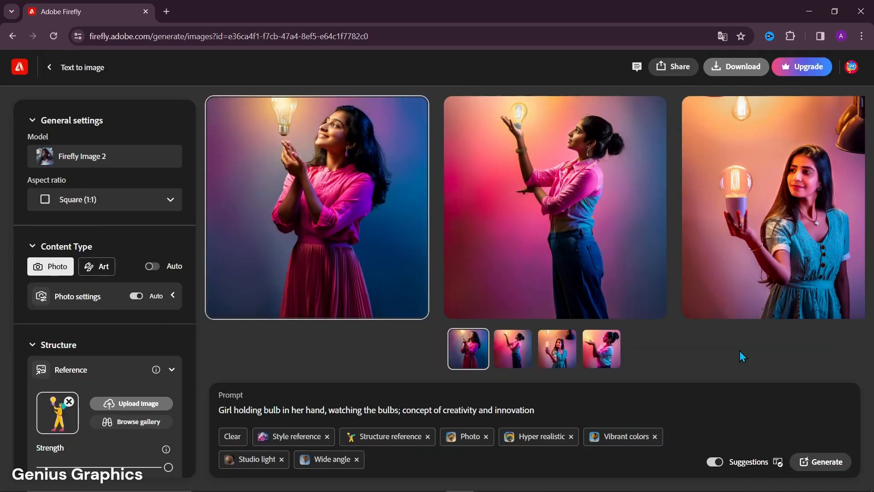